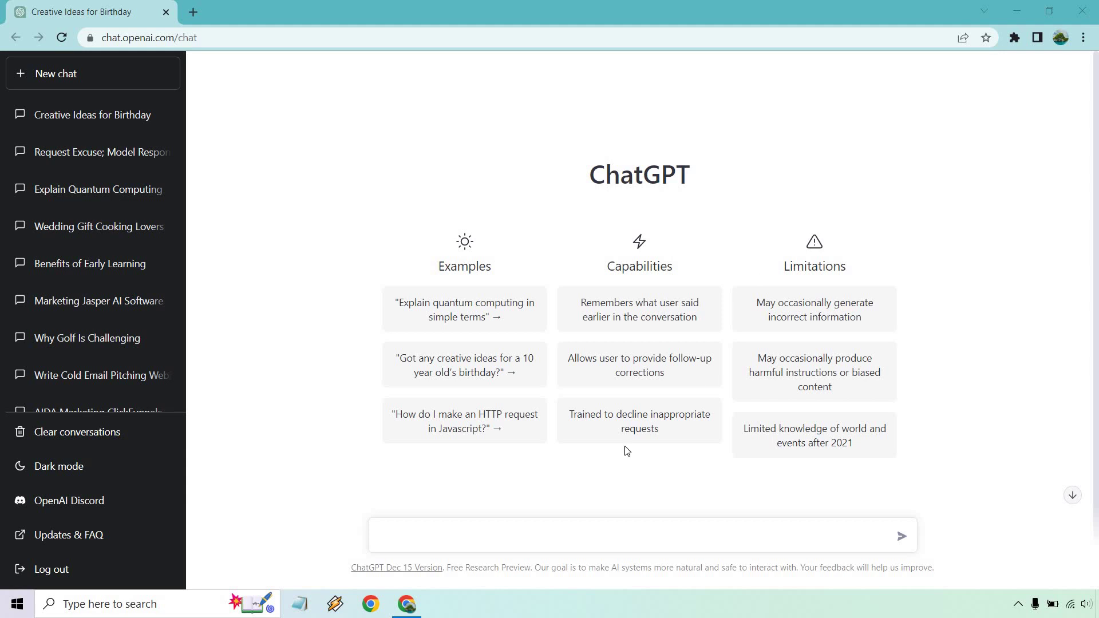
# Paste and send the question asking for the best tips for new golfers.
pyautogui.click(538, 532)
pyautogui.write('What are some of the best tips for new golfers looking to get great at the sport?')
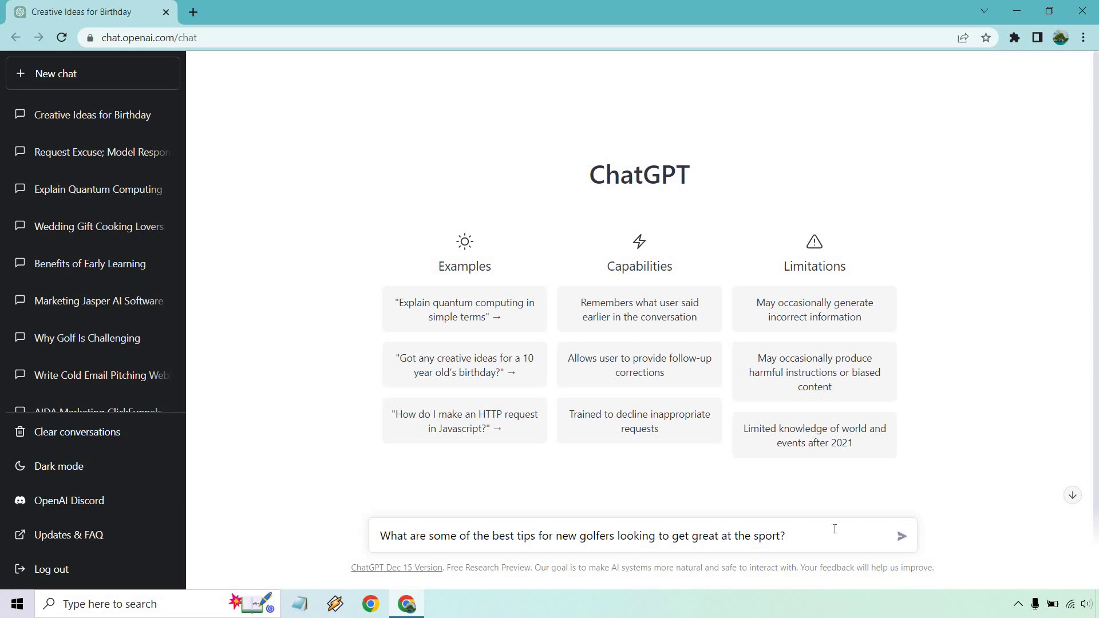
pyautogui.press('Return')
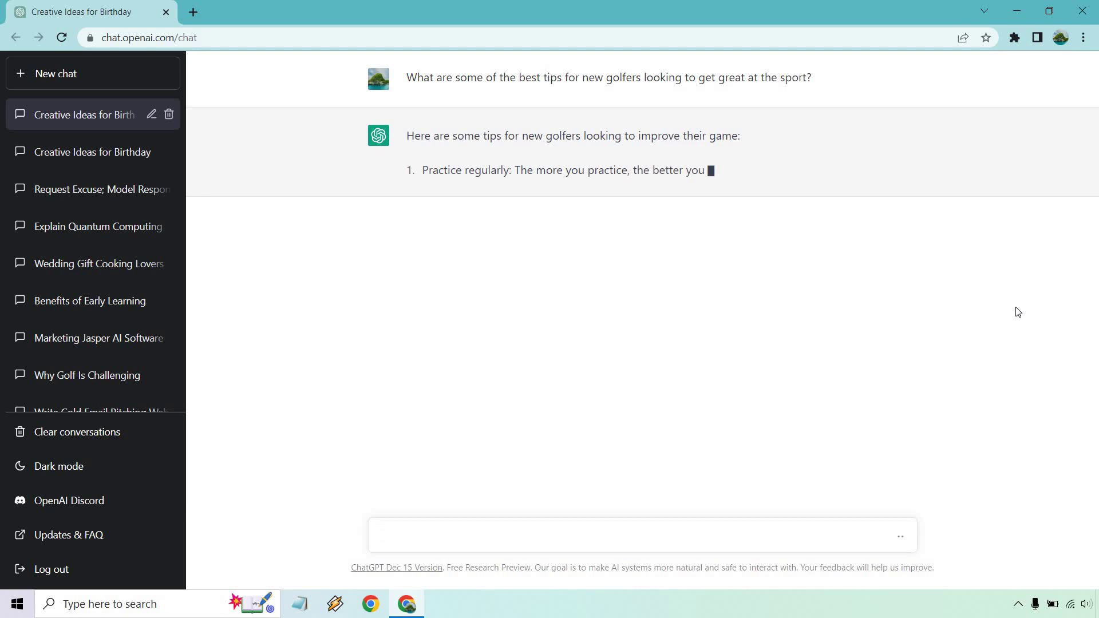
# Rename the conversation to 'Golf Tips'.
pyautogui.click(151, 114)
pyautogui.write('Golf Tips')
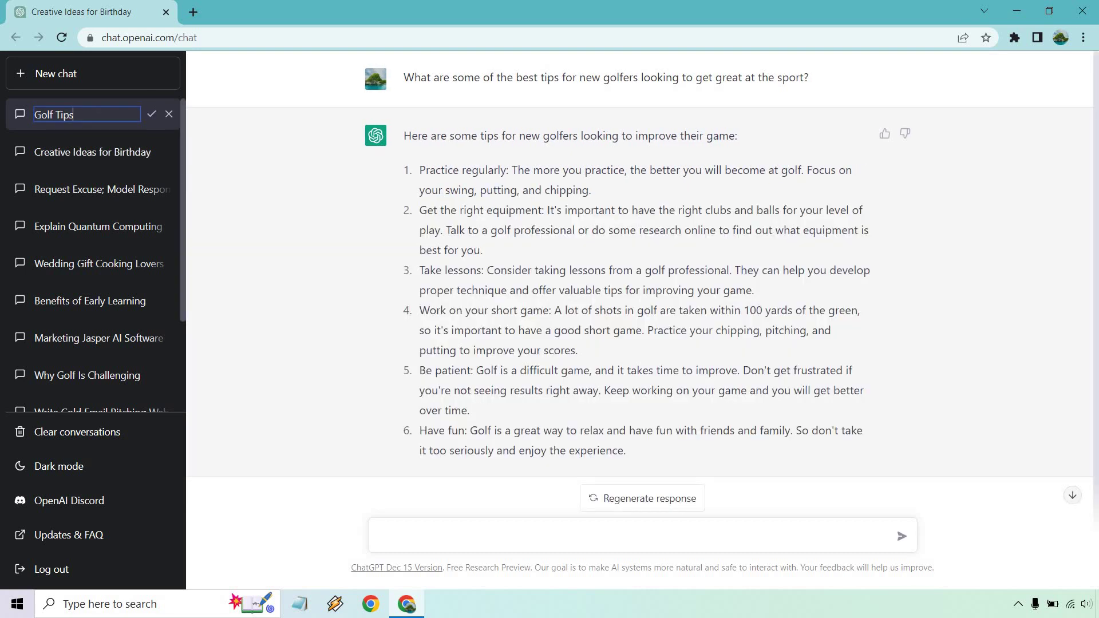
pyautogui.click(151, 114)
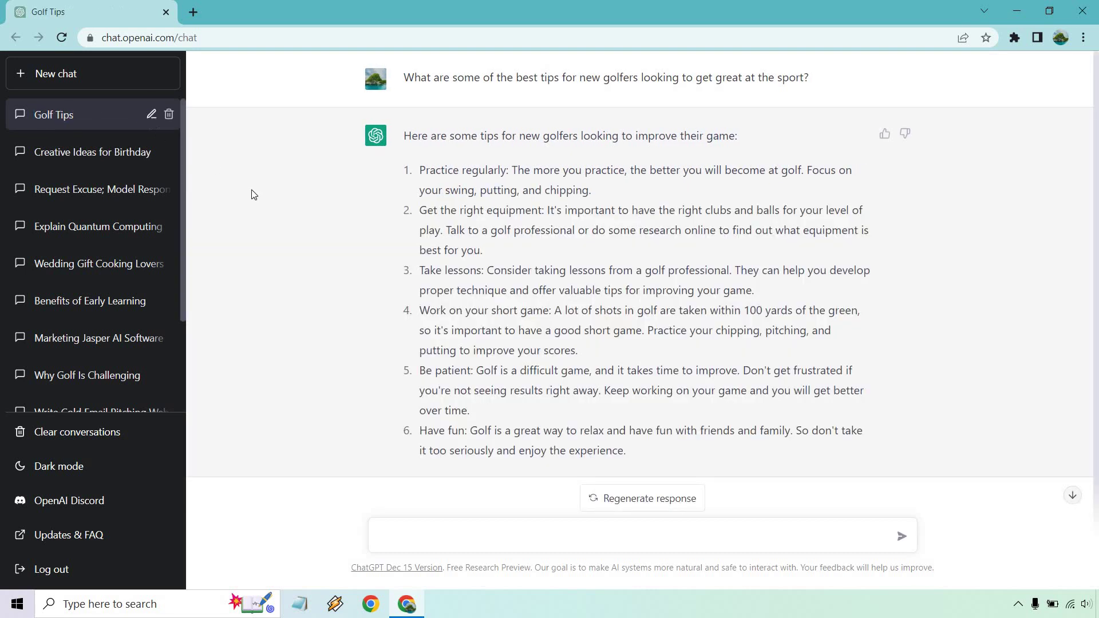
# Regenerate the golf answer, compare versions 1/2 and 2/2, and keep the eight-tip version.
pyautogui.click(623, 501)
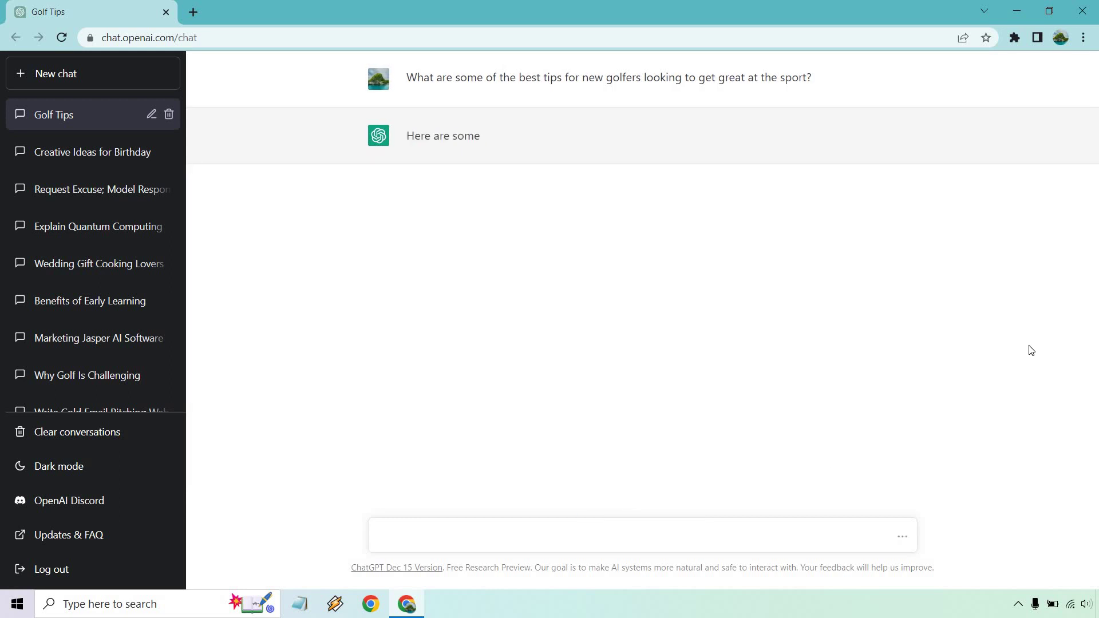
pyautogui.scroll(-2, 1001, 307)
pyautogui.scroll(2, 1001, 307)
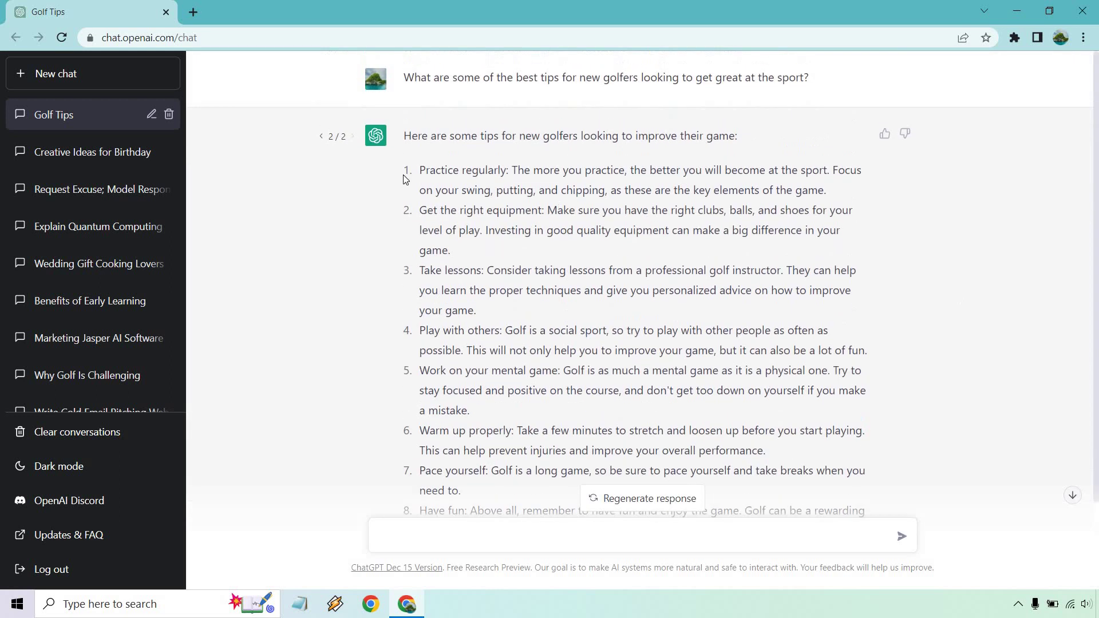
pyautogui.click(321, 136)
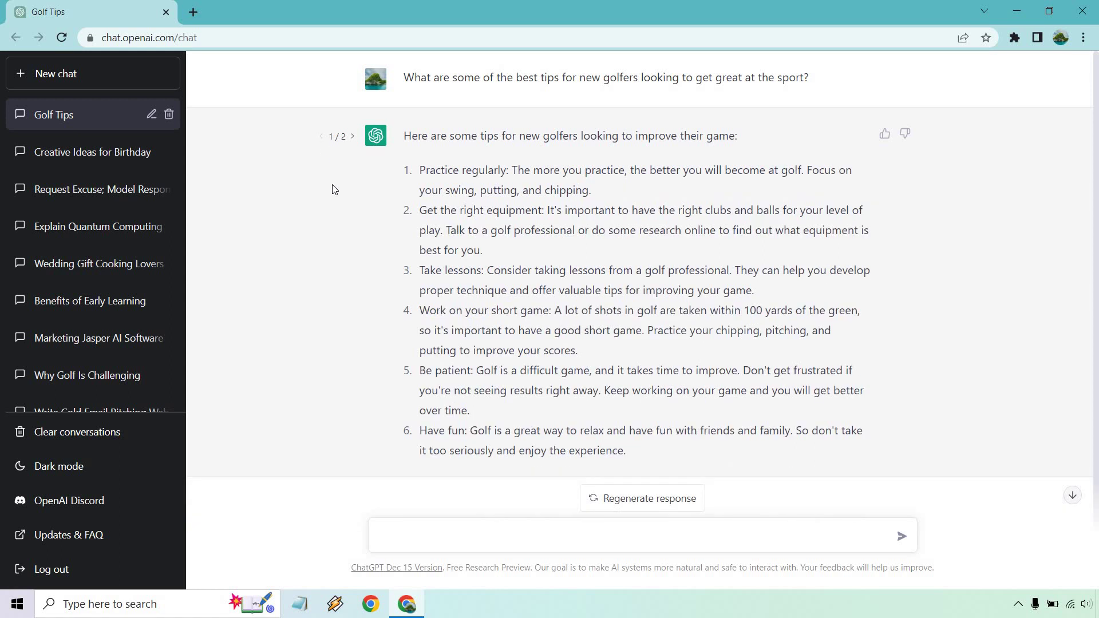
pyautogui.scroll(-1, 373, 208)
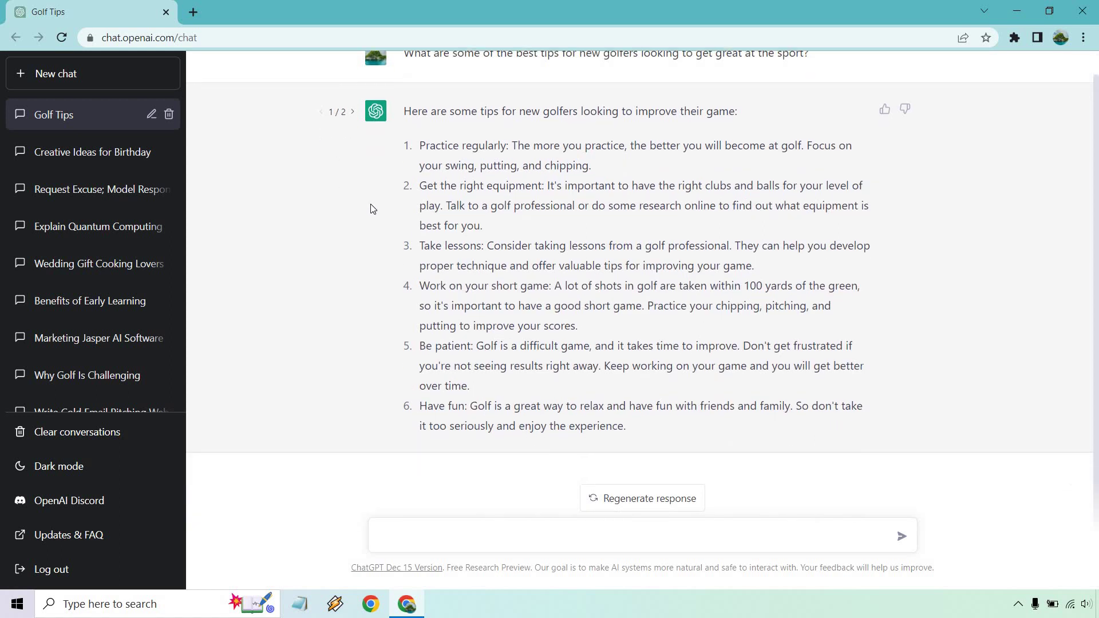
pyautogui.scroll(1, 373, 208)
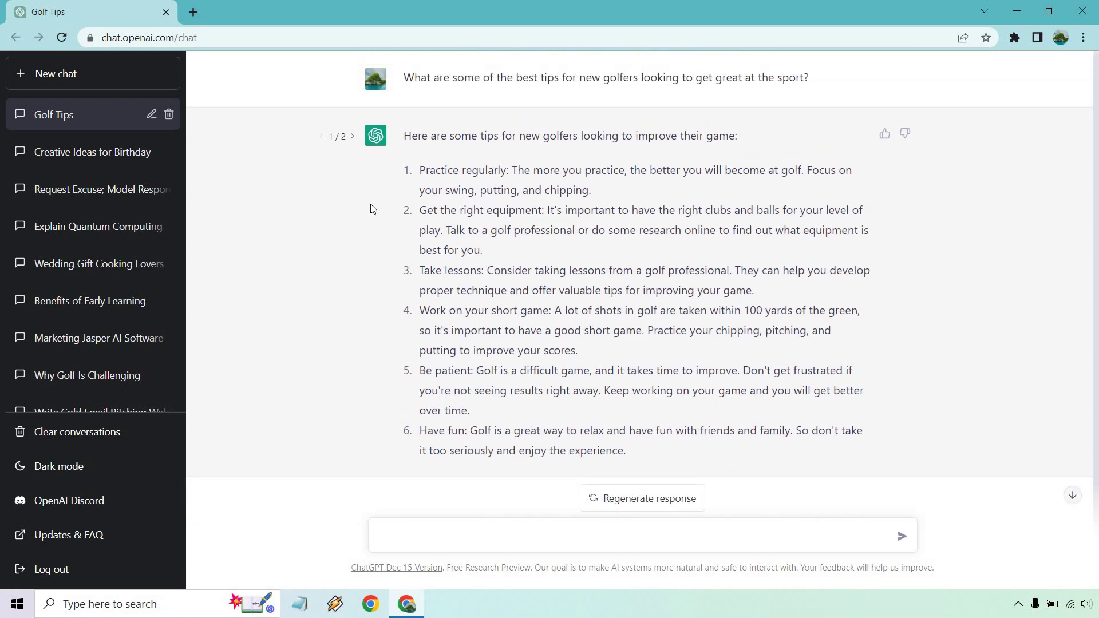
pyautogui.click(352, 137)
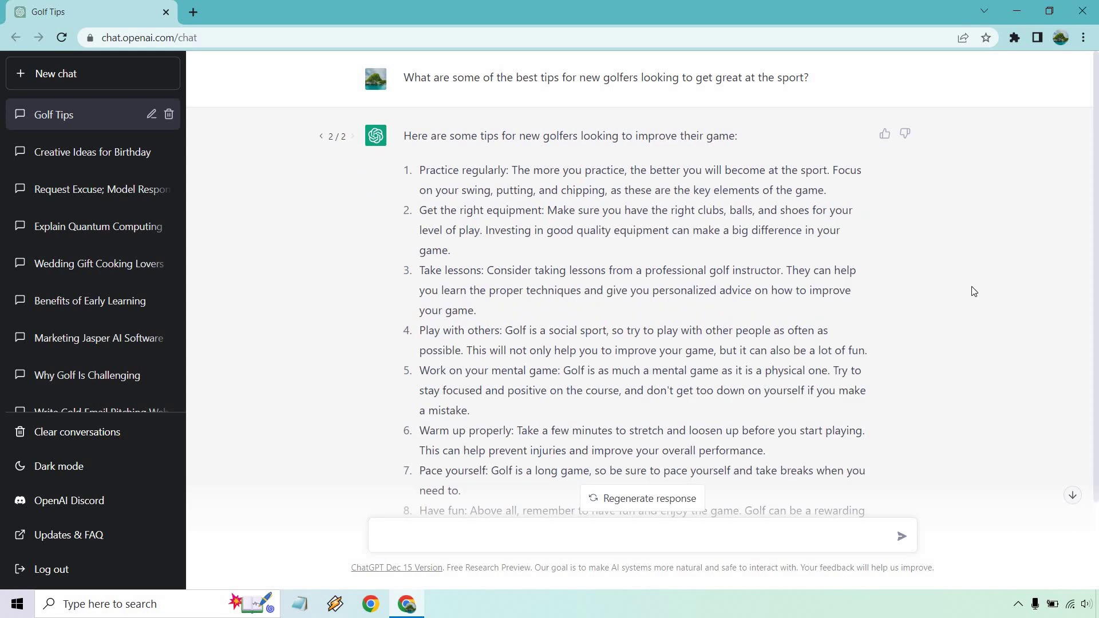
pyautogui.scroll(-2, 973, 290)
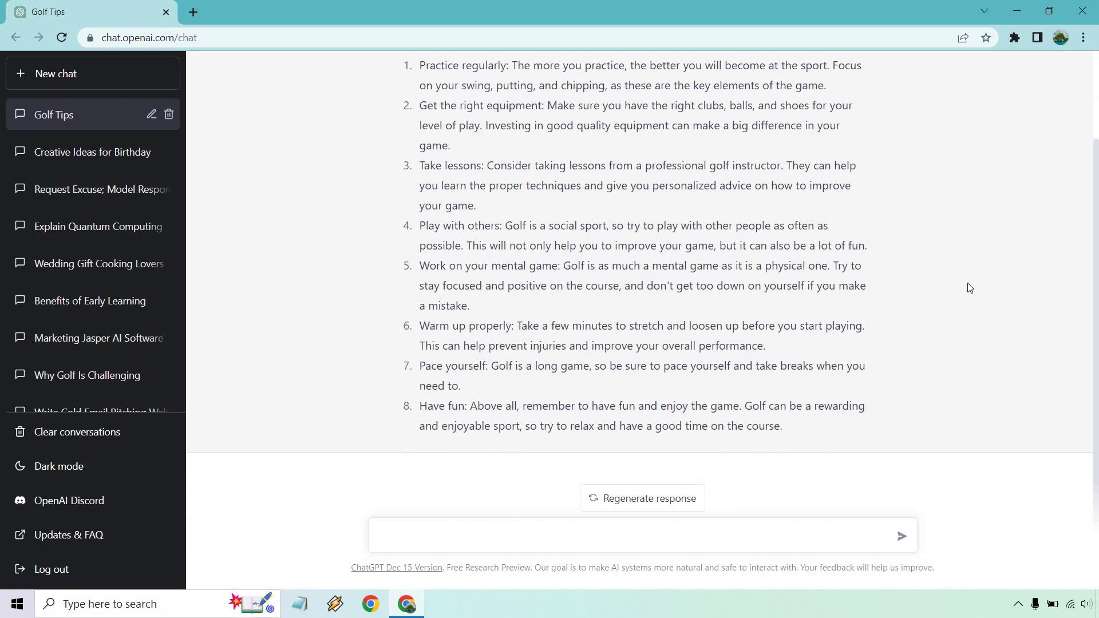
pyautogui.scroll(2, 967, 287)
pyautogui.scroll(-2, 967, 287)
# Send 'continue giving more great tips' and read the added tips 9 through 15.
pyautogui.click(641, 530)
pyautogui.write('continue giving more great tips')
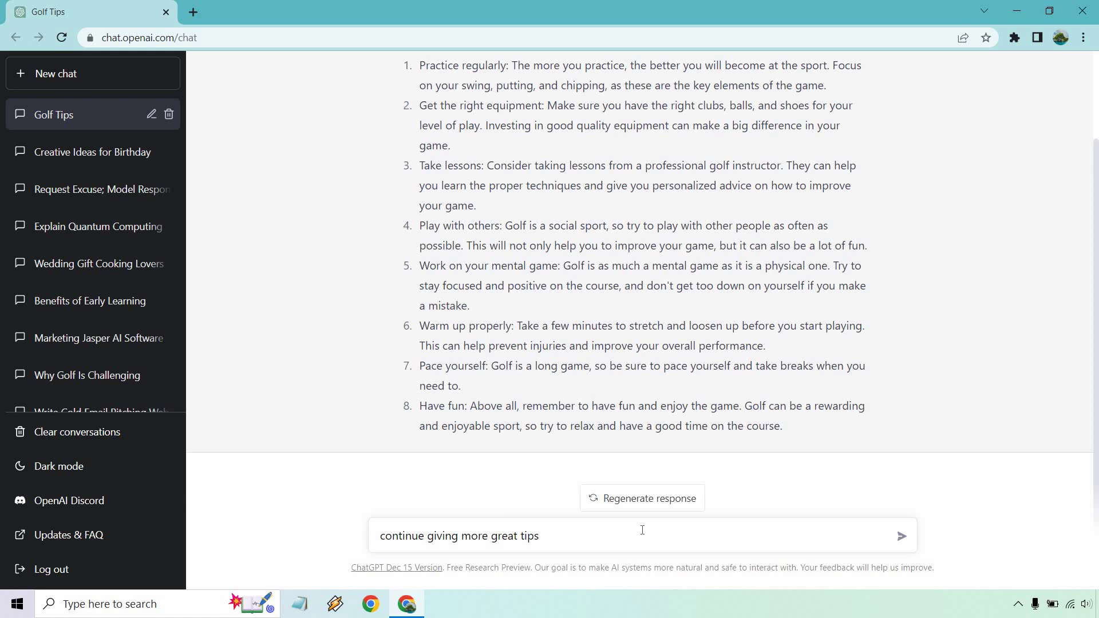
pyautogui.press('Return')
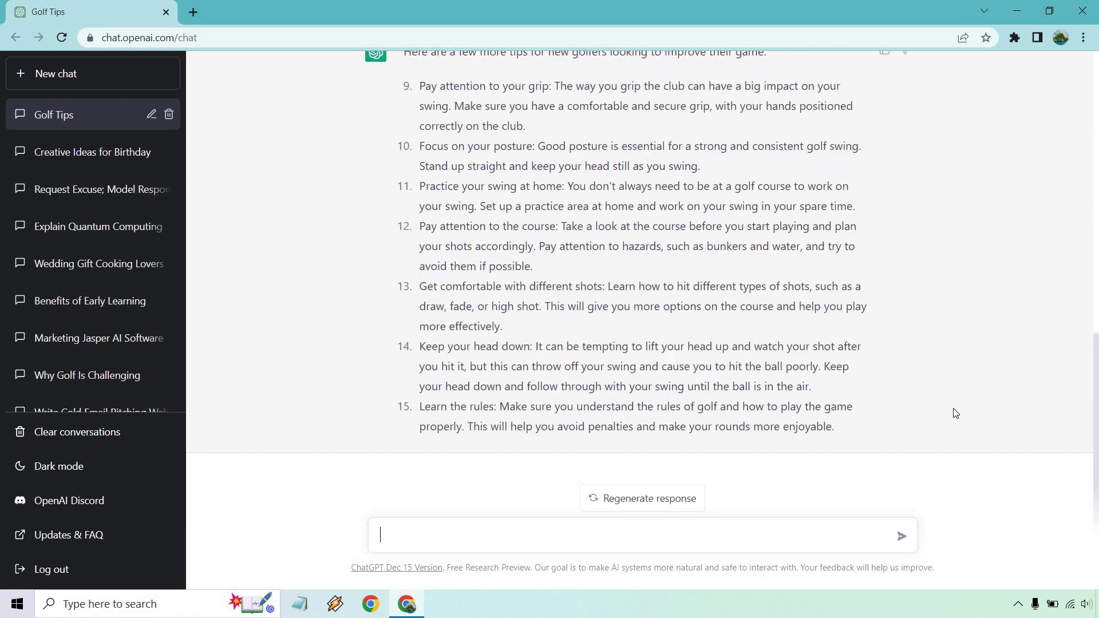
pyautogui.scroll(1, 954, 413)
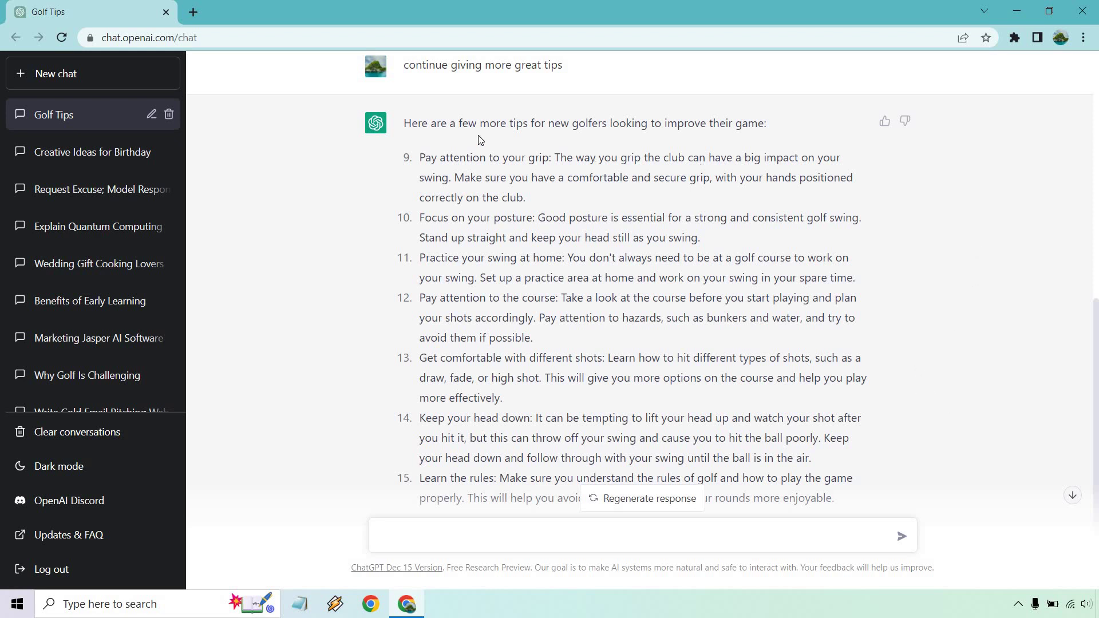
pyautogui.scroll(7, 508, 274)
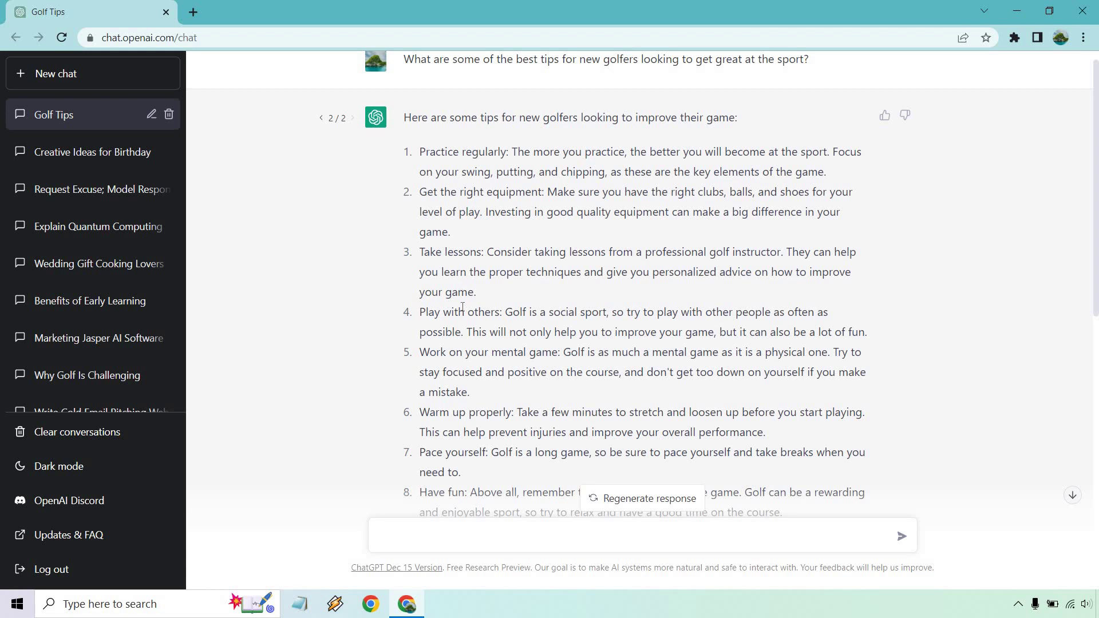
pyautogui.scroll(-6, 515, 269)
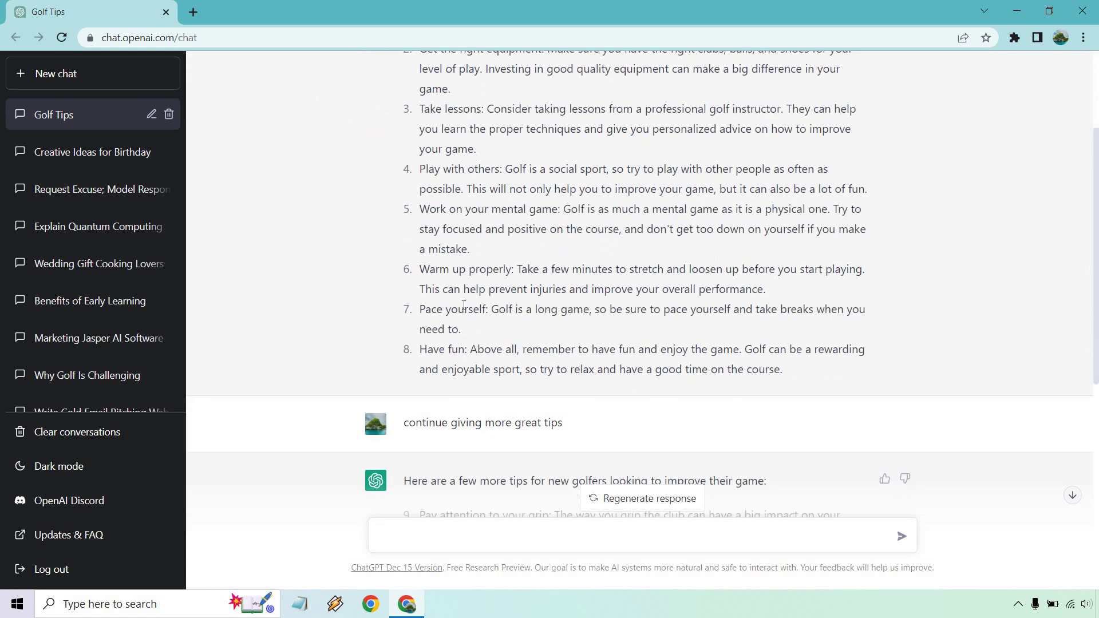
pyautogui.scroll(-1, 514, 274)
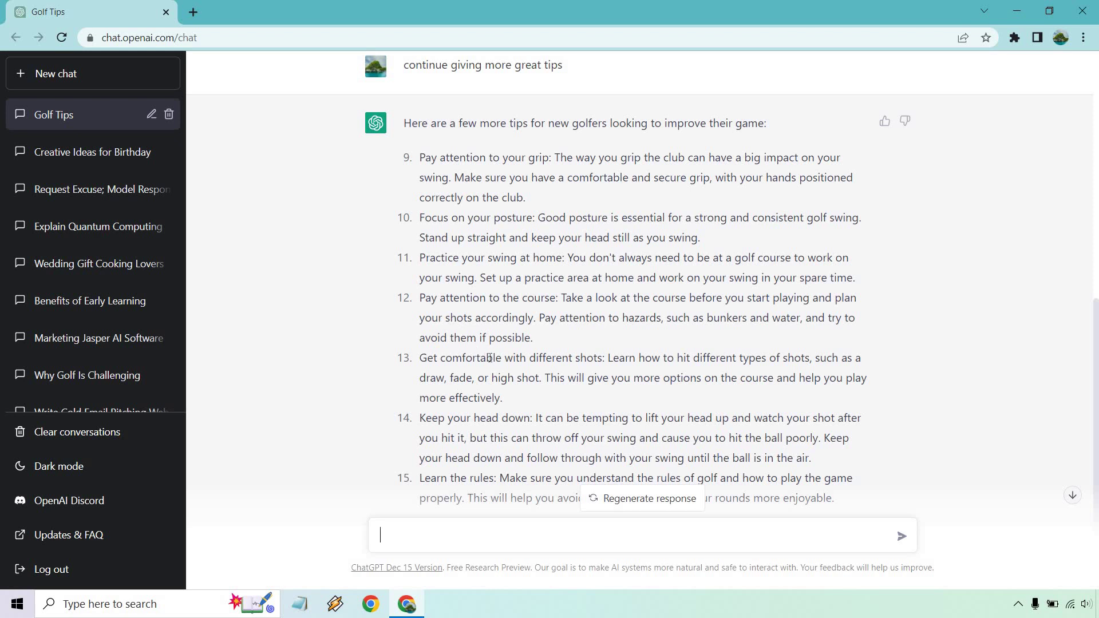
pyautogui.scroll(8, 496, 379)
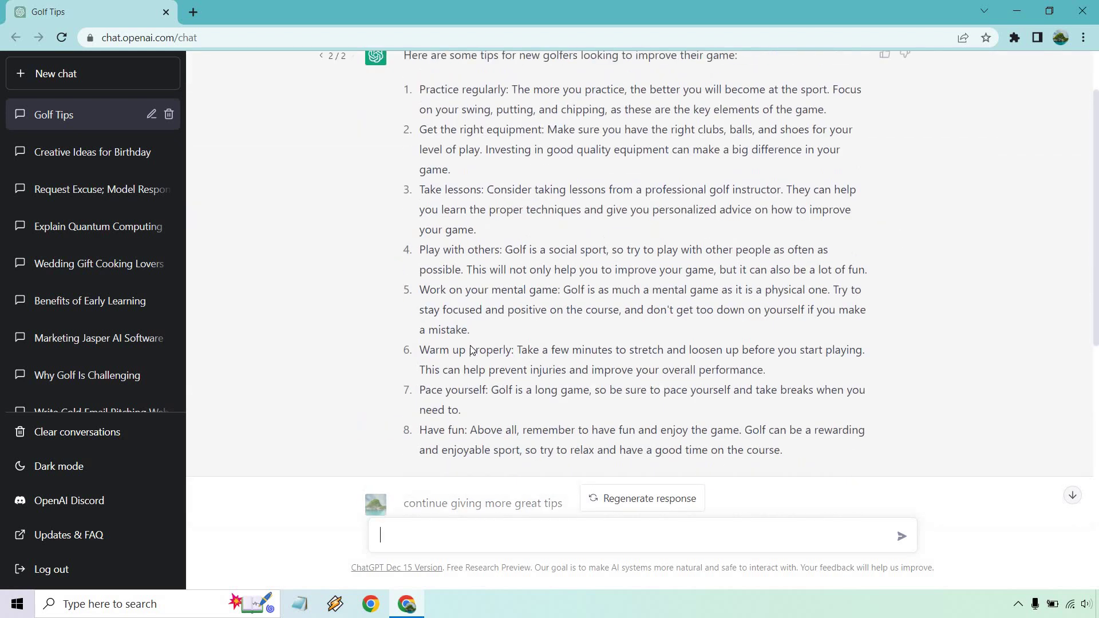
pyautogui.scroll(-8, 493, 280)
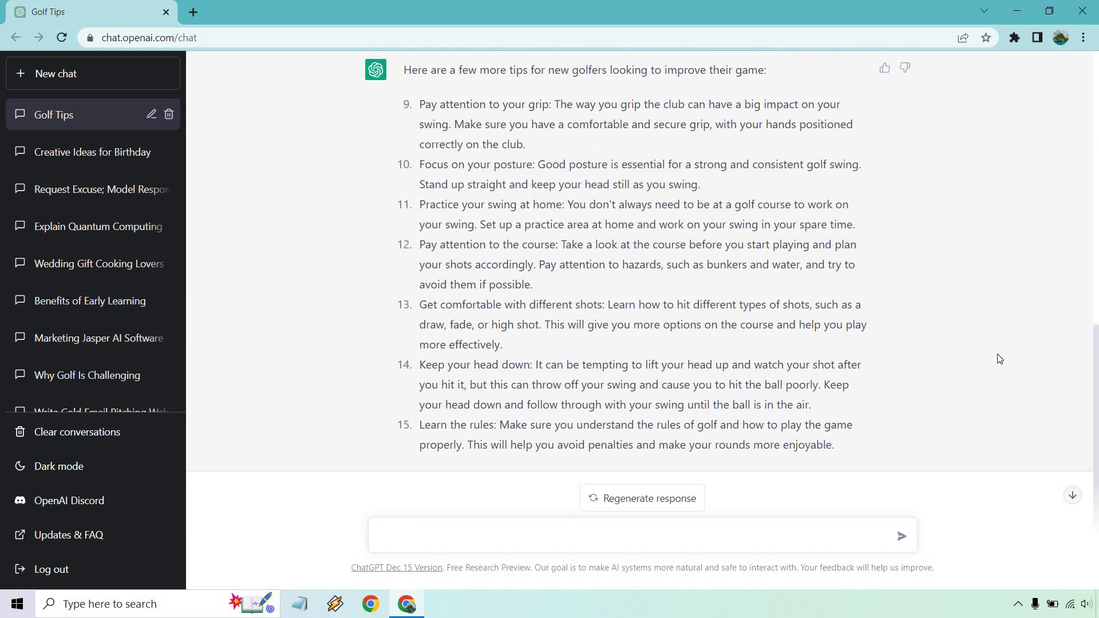
# Select the tip text about taking lessons from a professional golf instructor.
pyautogui.scroll(8, 995, 388)
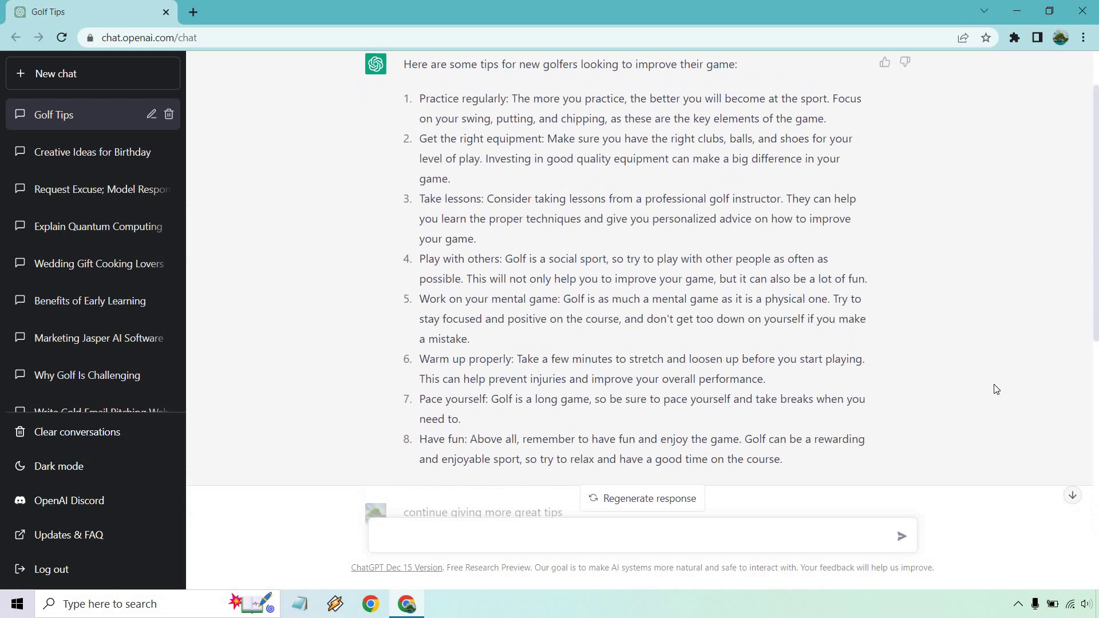
pyautogui.moveTo(994, 381)
pyautogui.scroll(1, 662, 264)
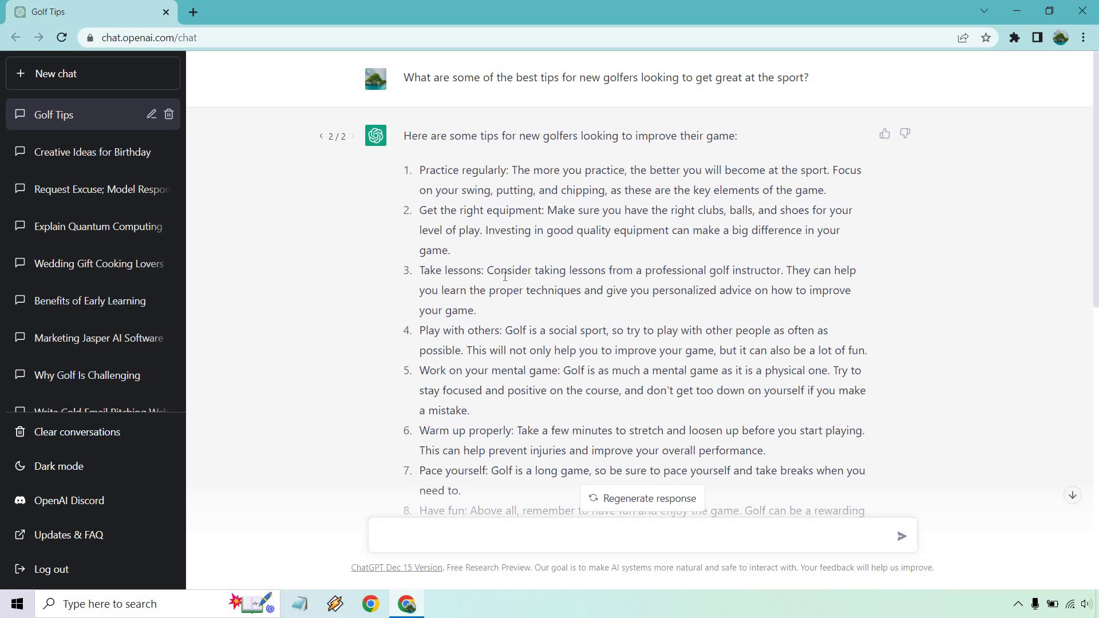
pyautogui.moveTo(487, 272); pyautogui.dragTo(782, 271)
pyautogui.hotkey('ctrl', 'c')
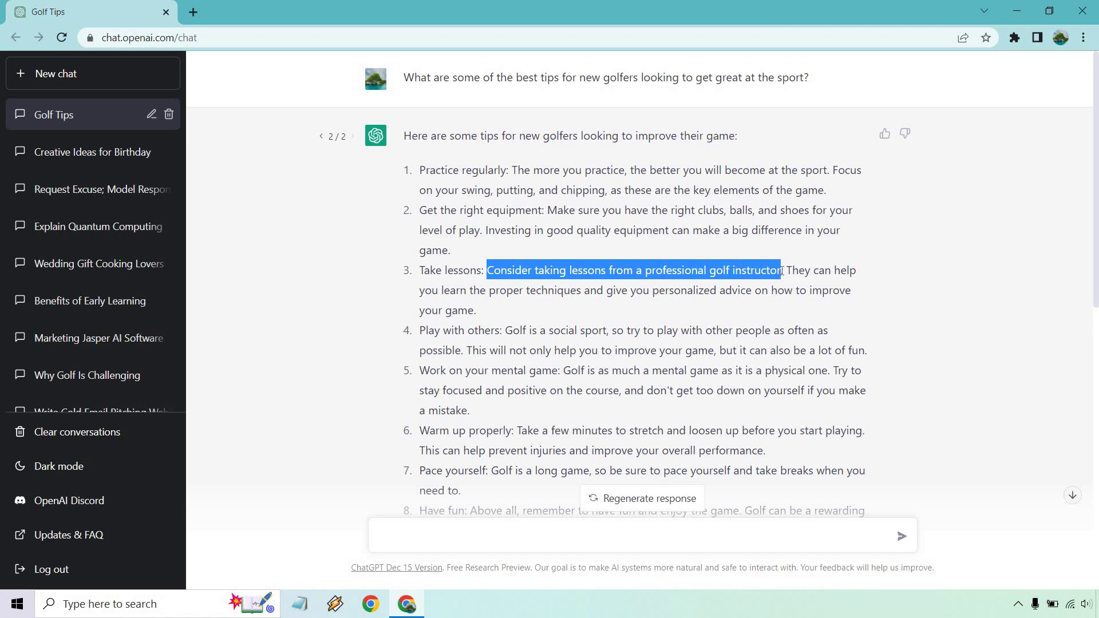
# Ask 'is it worth it to take lessons from a professional golf instructor'.
pyautogui.click(559, 532)
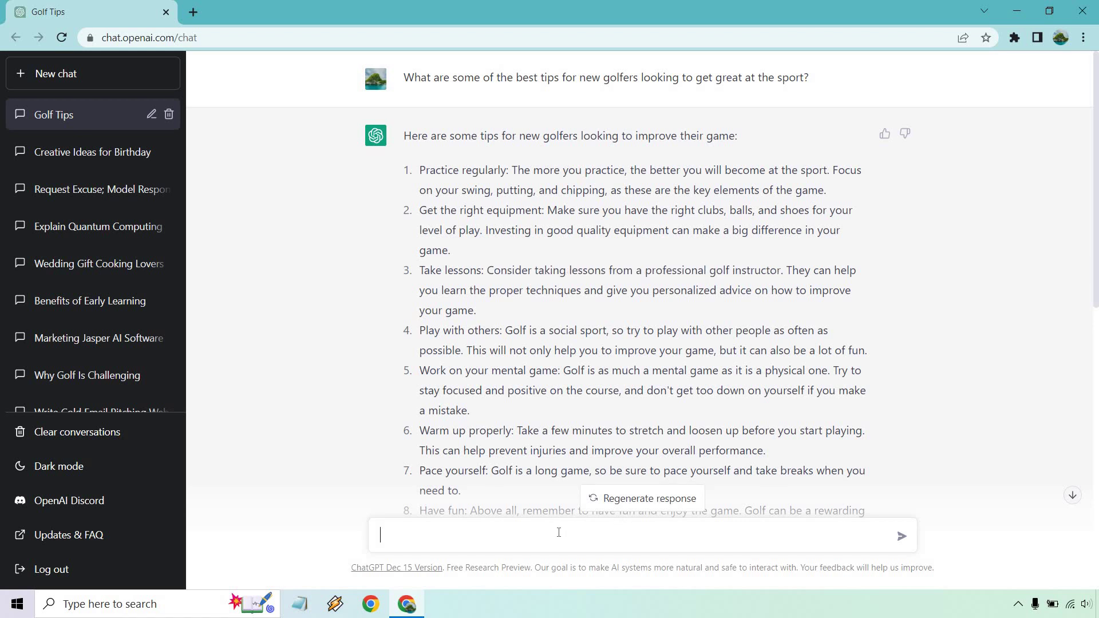
pyautogui.write('why is')
pyautogui.press('BackSpace')
pyautogui.press('BackSpace')
pyautogui.press('BackSpace')
pyautogui.press('BackSpace')
pyautogui.press('BackSpace')
pyautogui.press('BackSpace')
pyautogui.press('BackSpace')
pyautogui.write('is it worth it to')
pyautogui.hotkey('ctrl', 'v')
pyautogui.click(535, 535)
pyautogui.press('BackSpace')
pyautogui.press('BackSpace')
pyautogui.press('BackSpace')
pyautogui.press('BackSpace')
pyautogui.press('BackSpace')
pyautogui.press('BackSpace')
pyautogui.press('BackSpace')
pyautogui.press('BackSpace')
pyautogui.press('BackSpace')
pyautogui.press('BackSpace')
pyautogui.press('BackSpace')
pyautogui.press('BackSpace')
pyautogui.press('BackSpace')
pyautogui.press('BackSpace')
pyautogui.press('BackSpace')
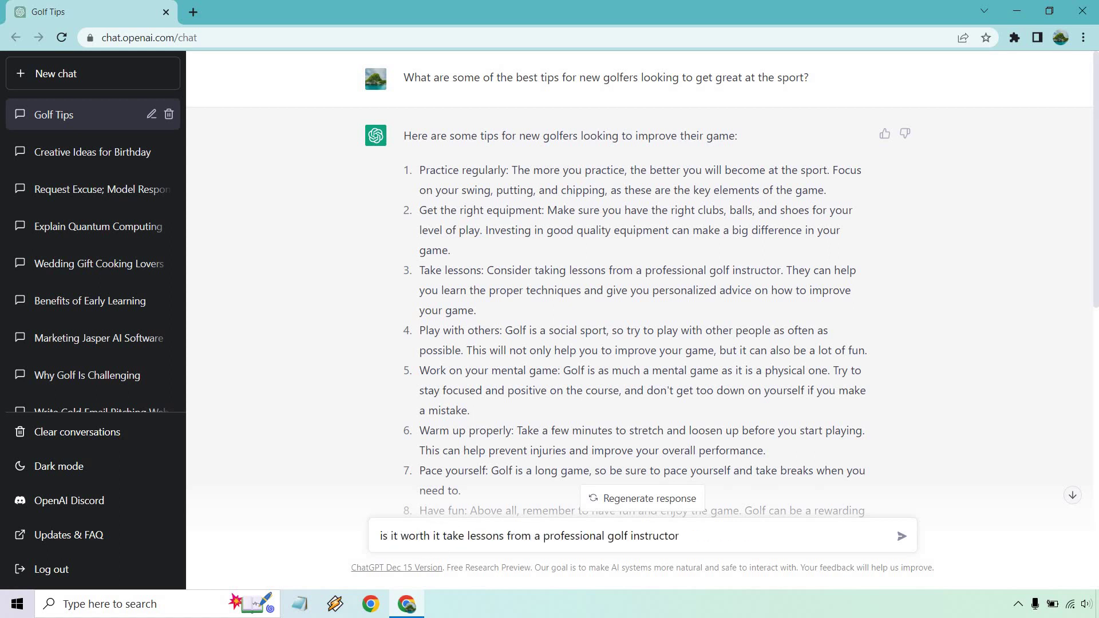
pyautogui.write('take')
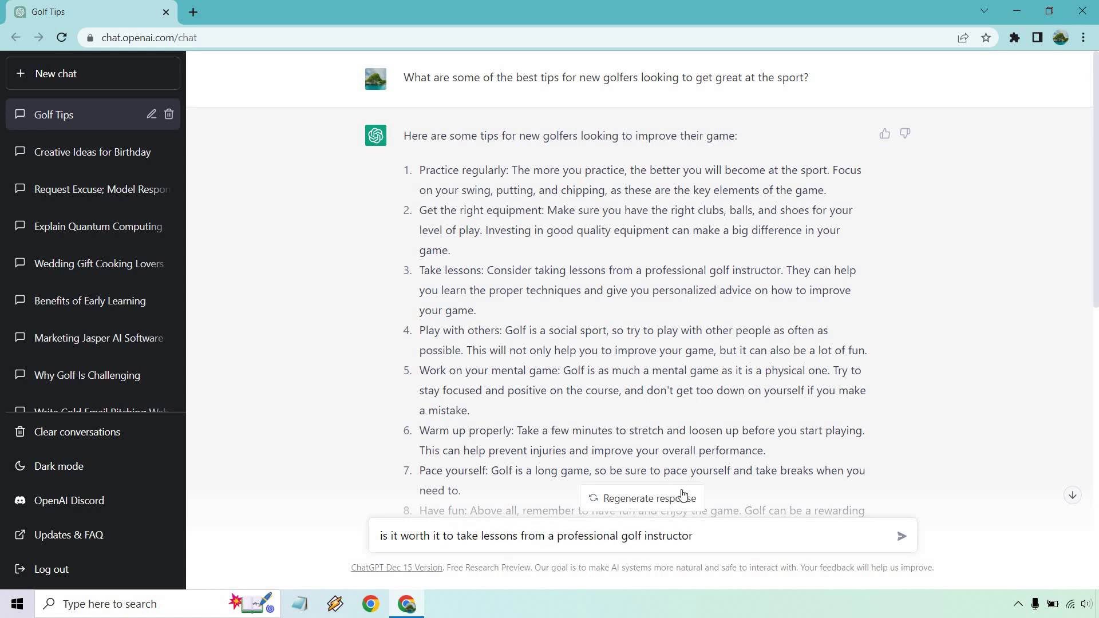
pyautogui.scroll(-10, 738, 343)
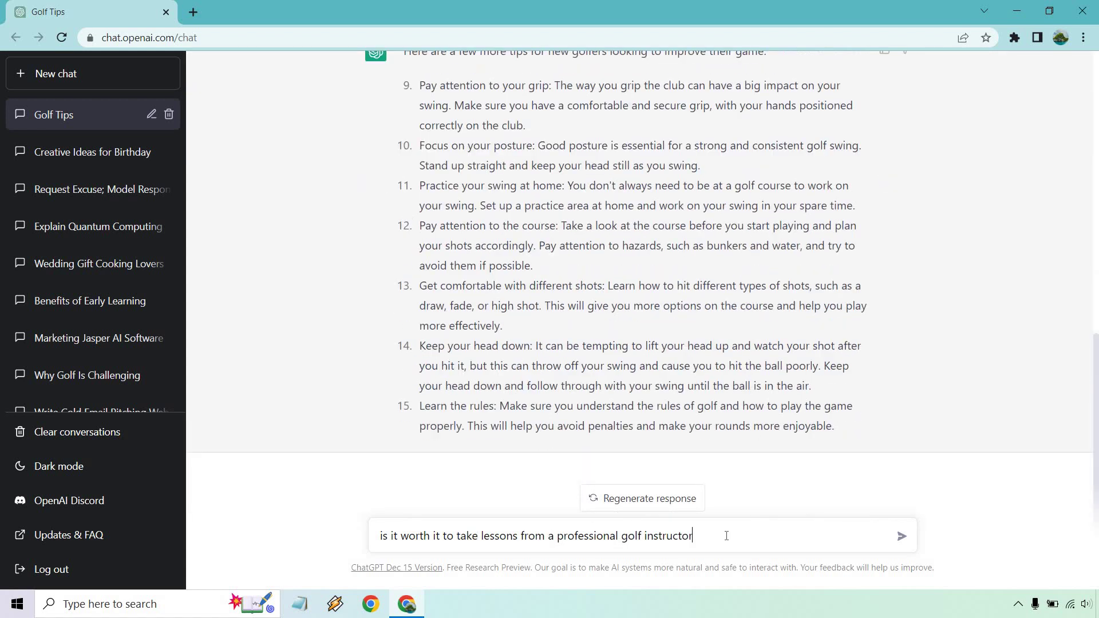
pyautogui.press('Return')
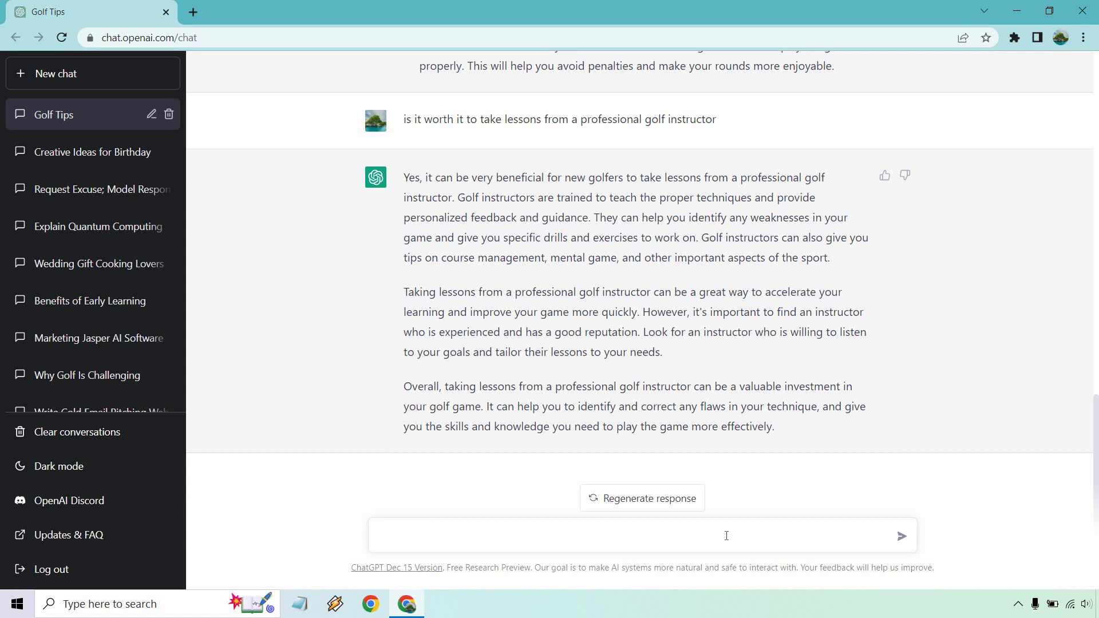
# Ask 'how much does the average golf instructor cost?'.
pyautogui.write('how much does the average golf instructor cost?')
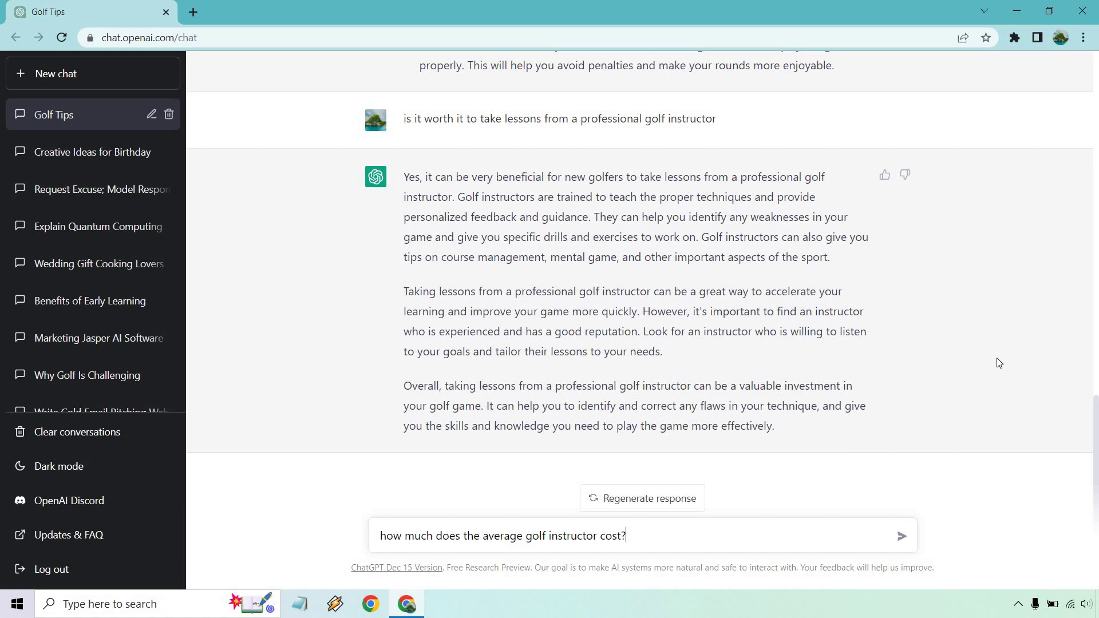
pyautogui.press('Return')
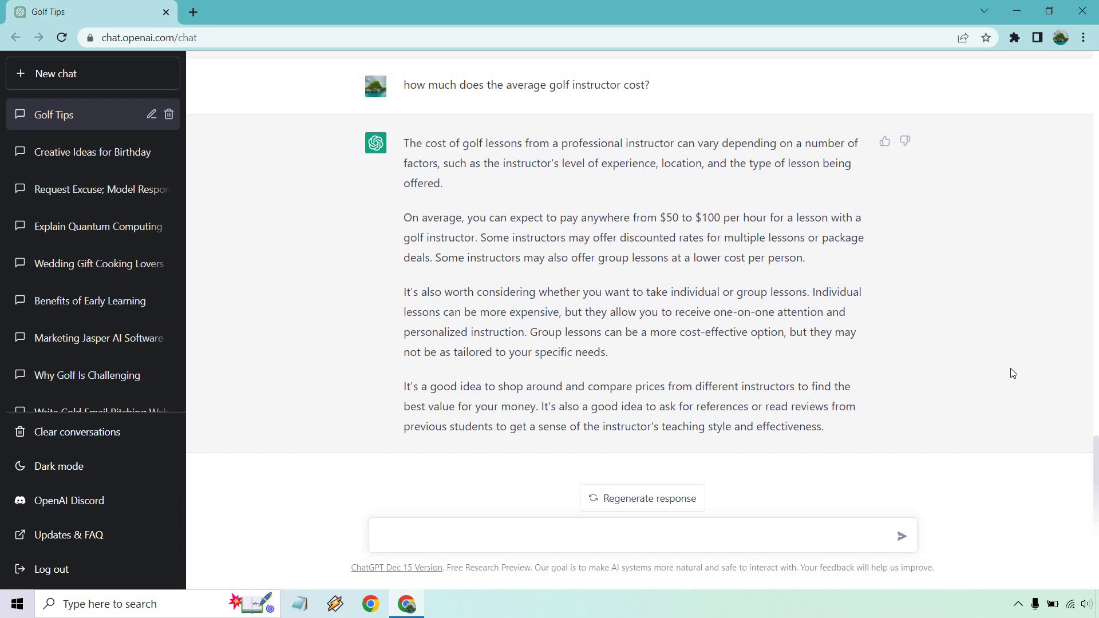
pyautogui.scroll(5, 1011, 378)
pyautogui.scroll(15, 1011, 379)
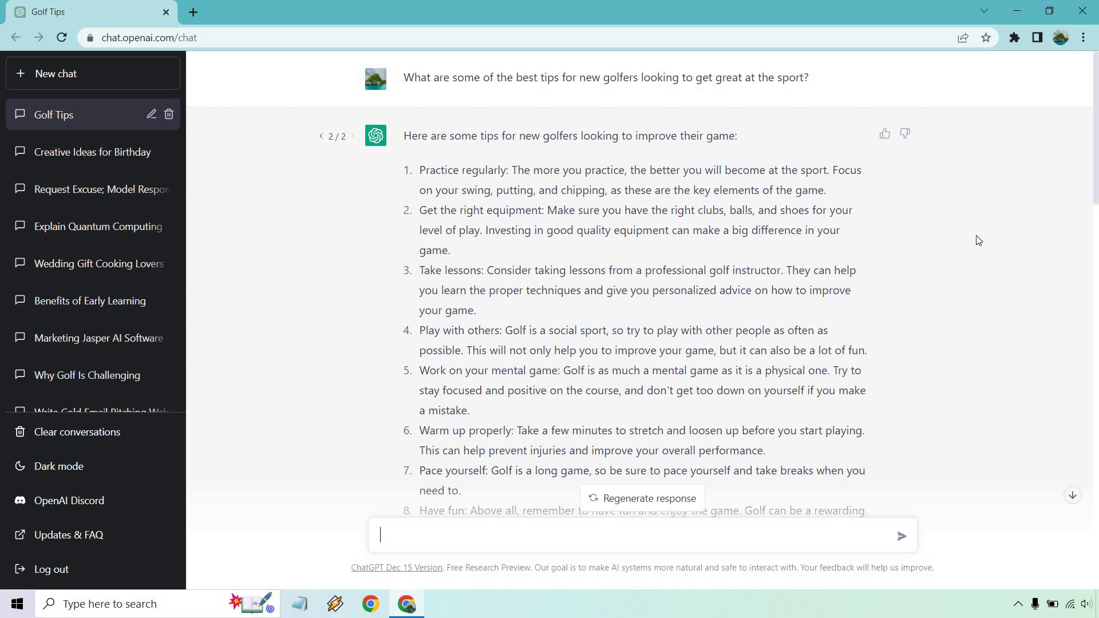
pyautogui.scroll(-9, 961, 229)
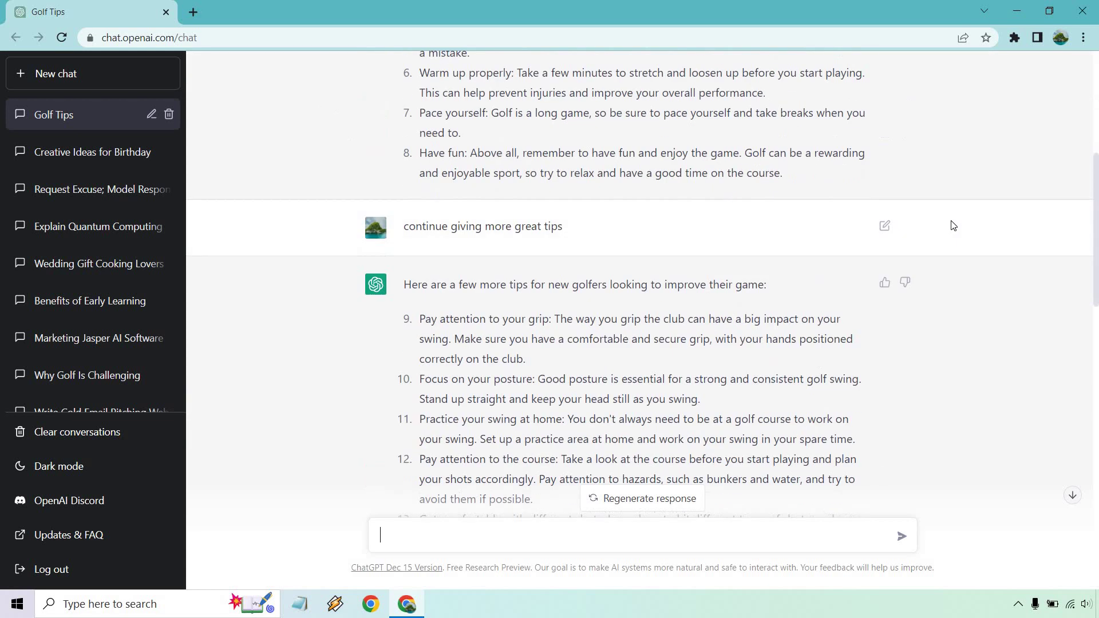
pyautogui.scroll(-5, 952, 225)
pyautogui.scroll(8, 952, 222)
pyautogui.scroll(-4, 598, 203)
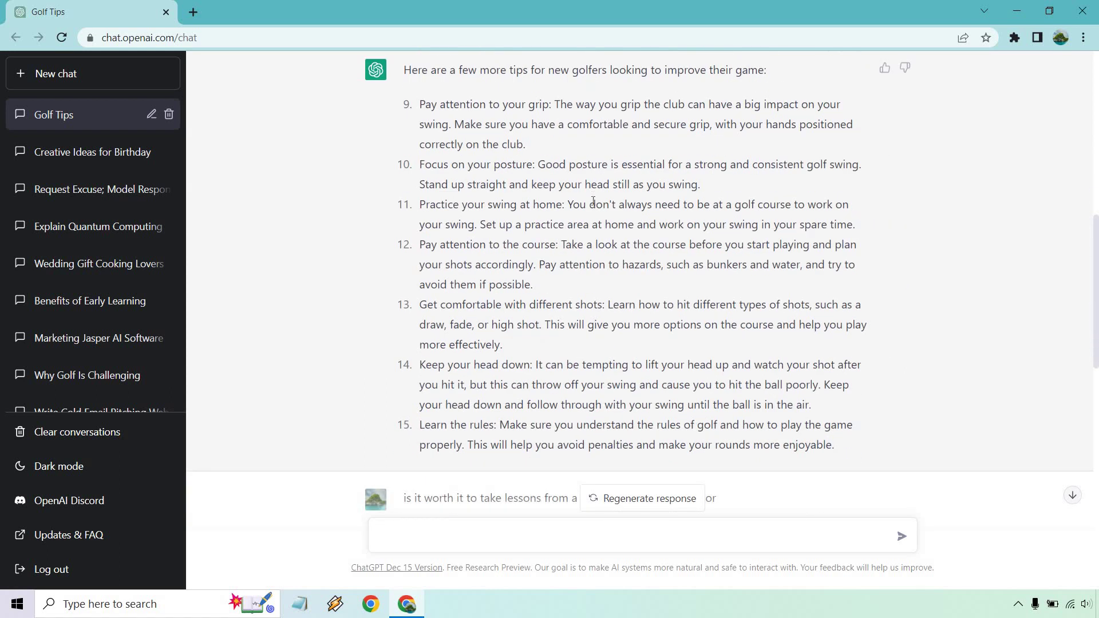
pyautogui.scroll(-3, 593, 200)
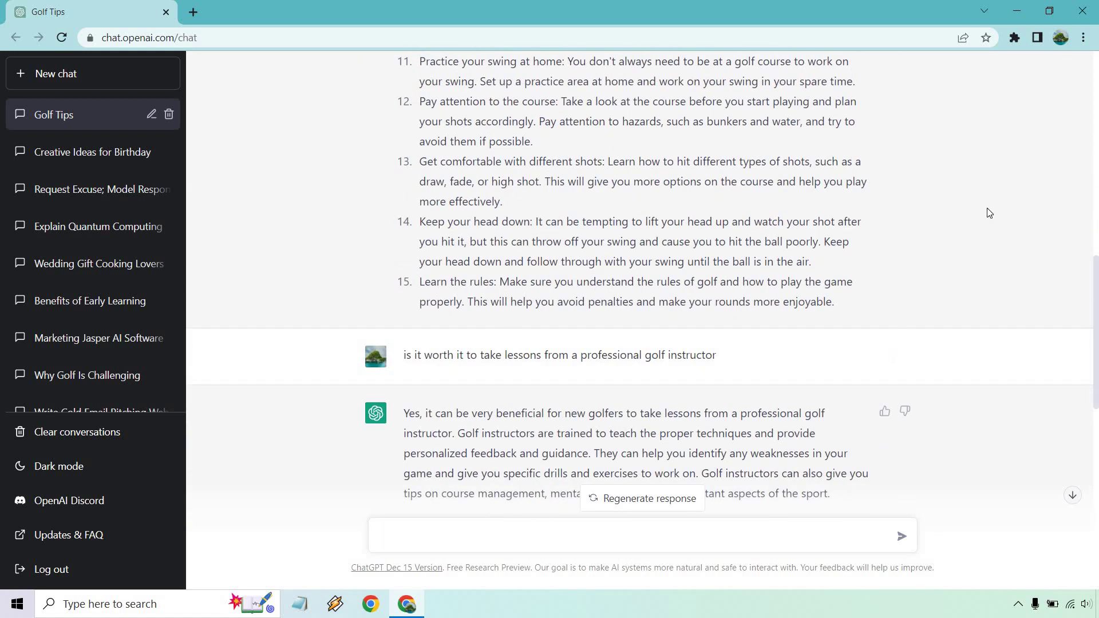
pyautogui.scroll(-8, 989, 212)
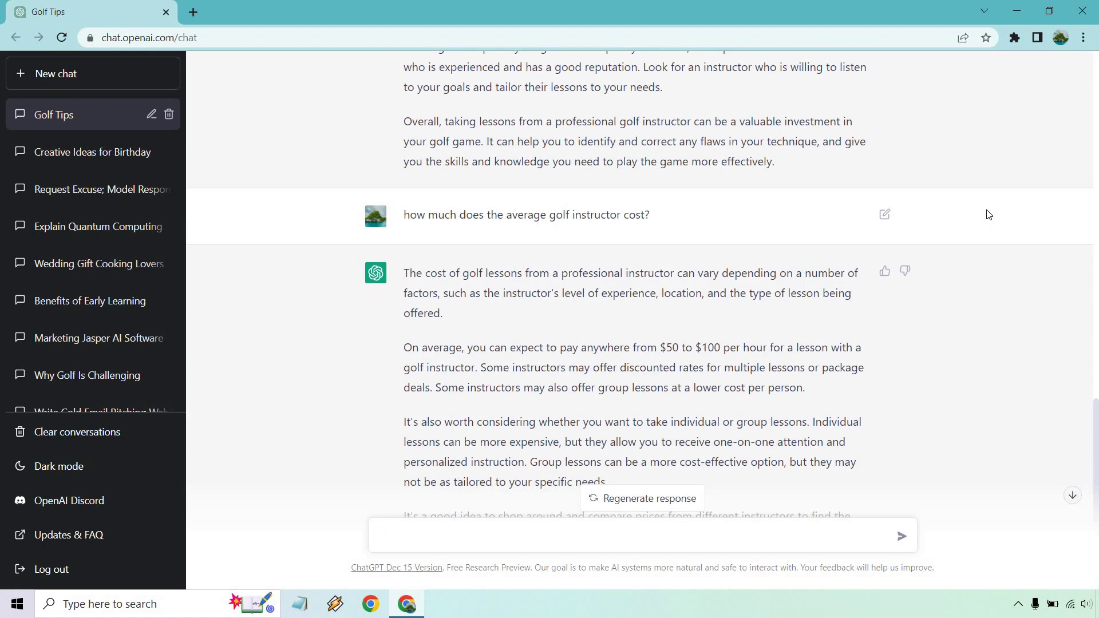
pyautogui.scroll(-2, 987, 246)
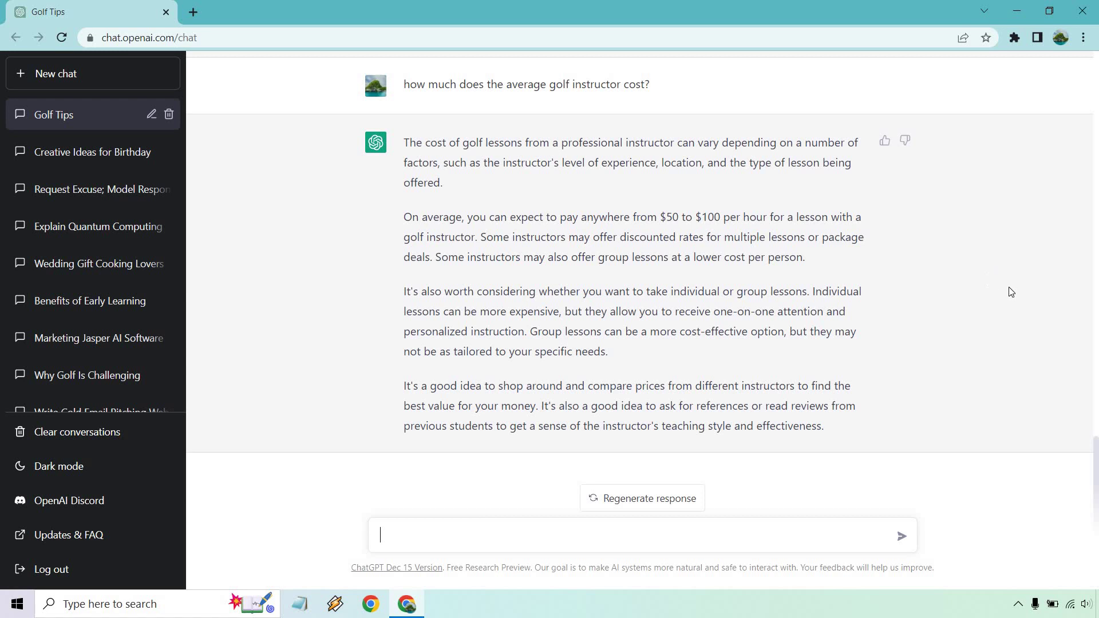
pyautogui.scroll(15, 1013, 290)
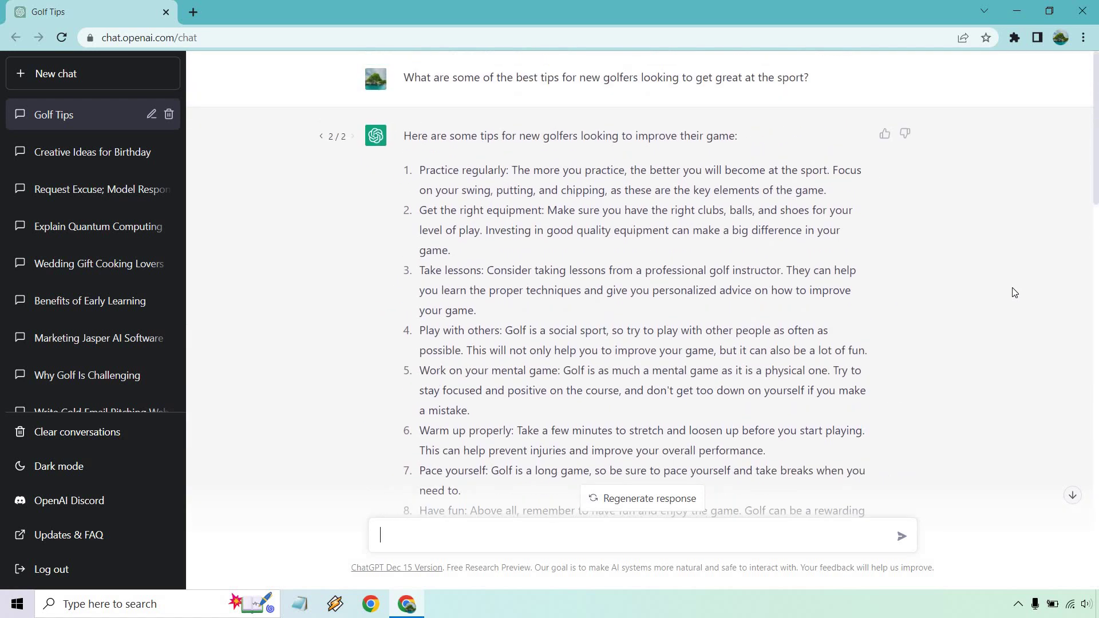